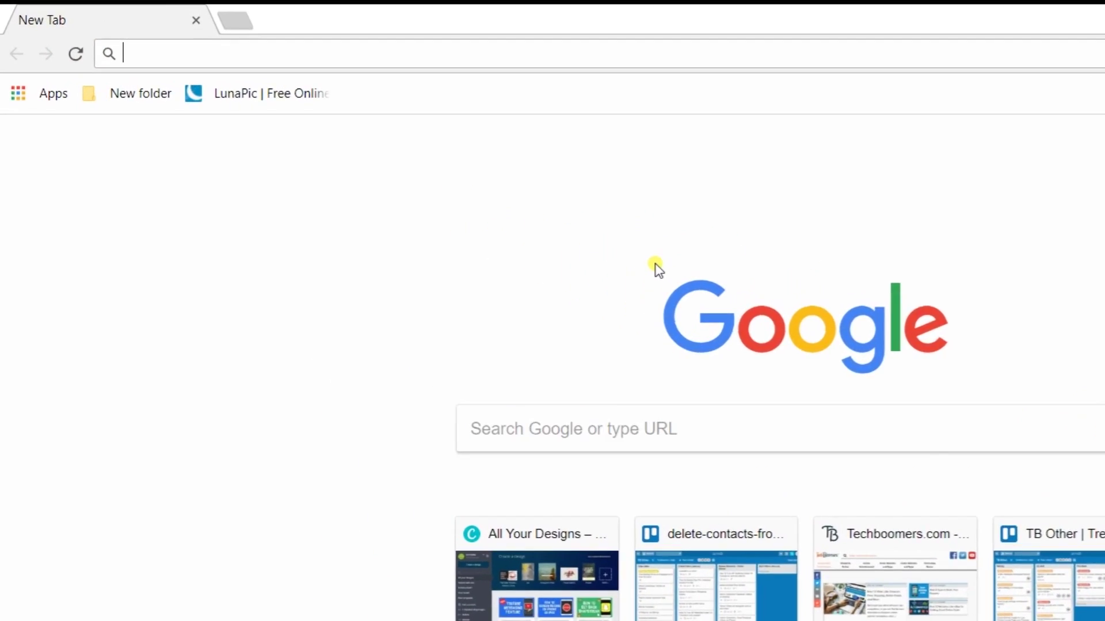
text(atomisys)
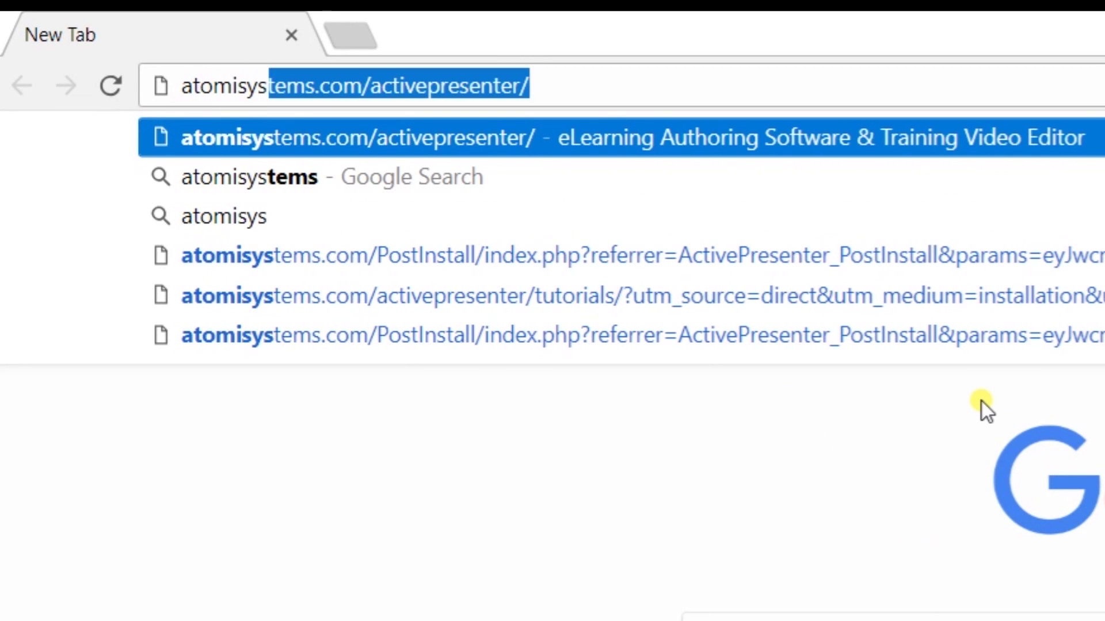
text(tems.com/active)
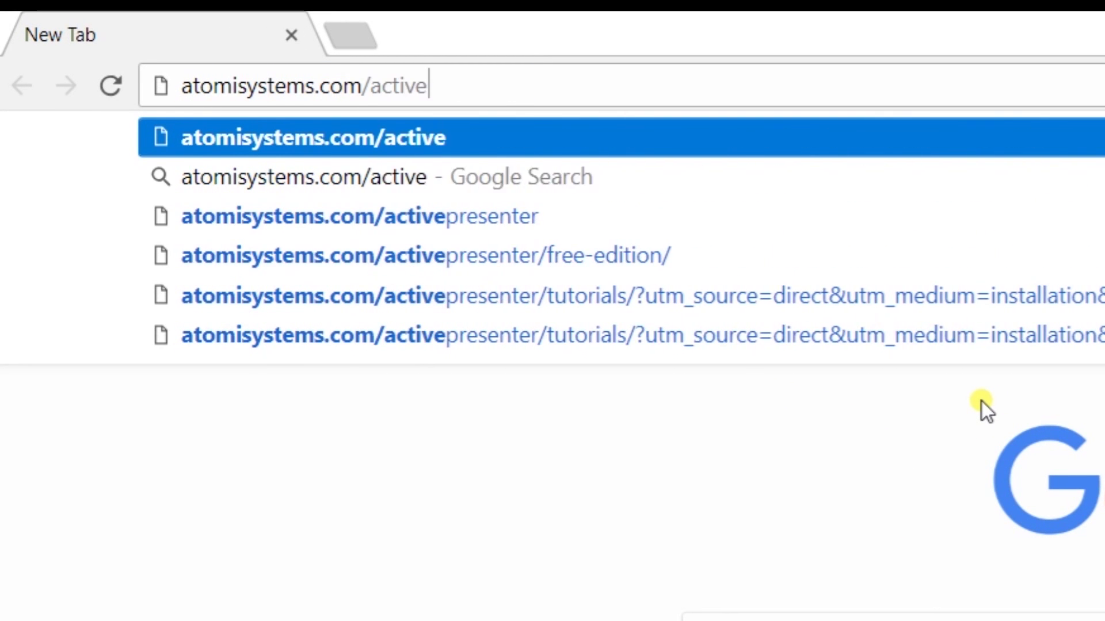
text(presenter)
Step: Download the Windows ActivePresenter 7.2.3 installer from atomisystems.com and run it past the license
key(Return)
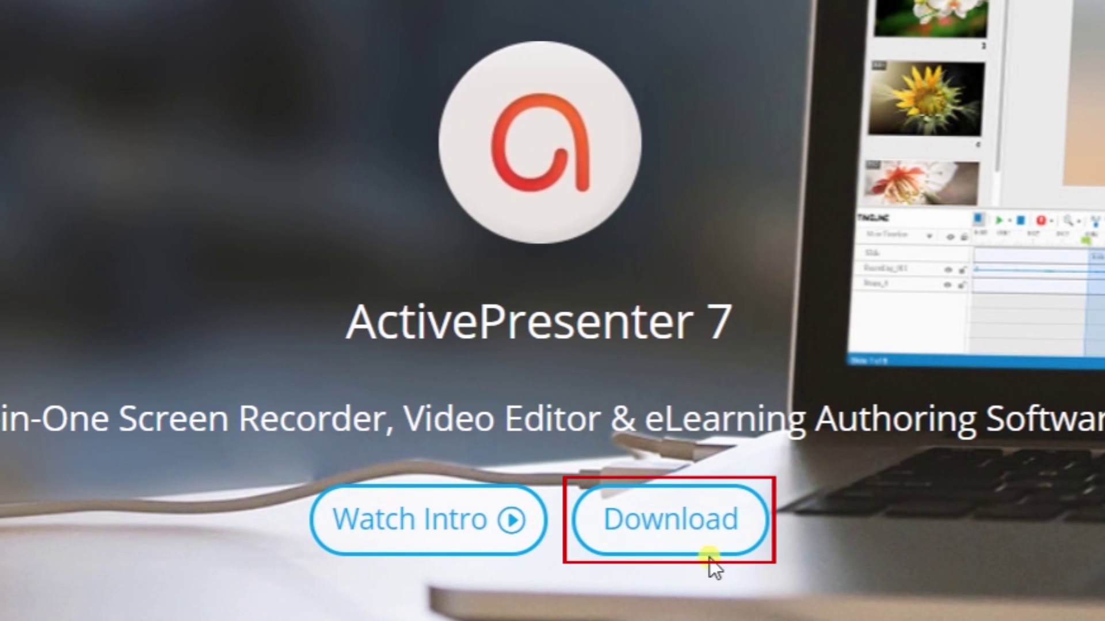
click(696, 546)
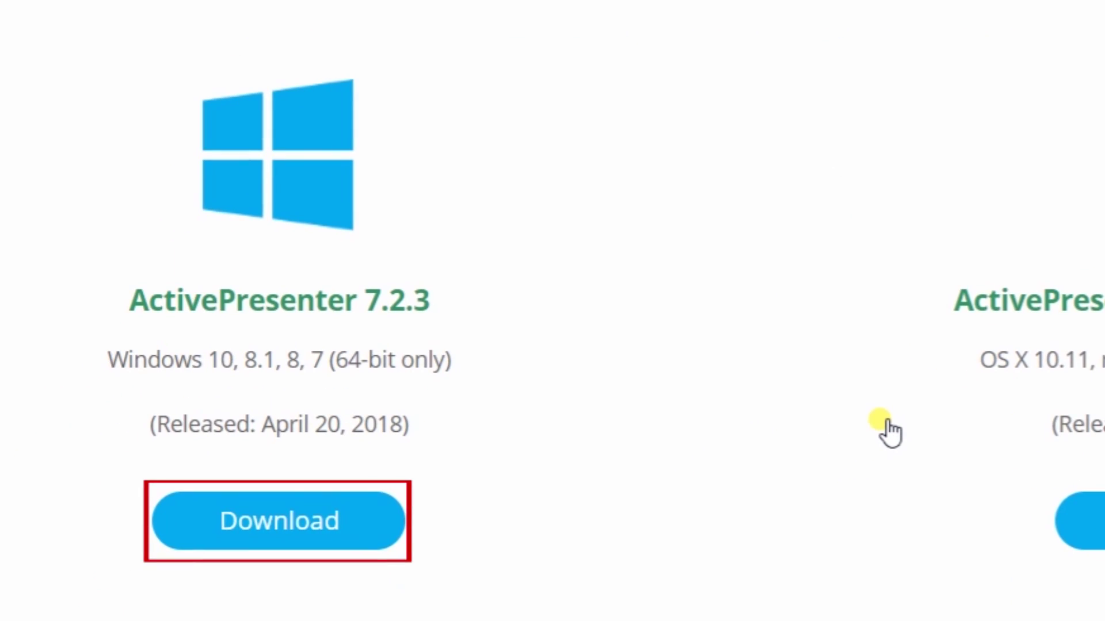
click(373, 545)
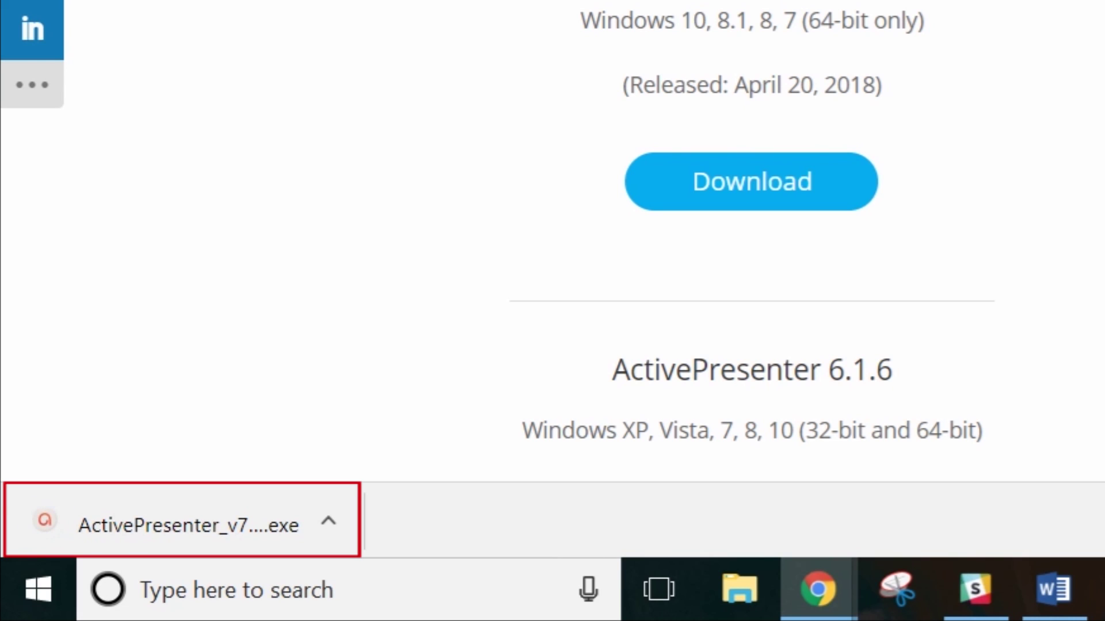
click(171, 528)
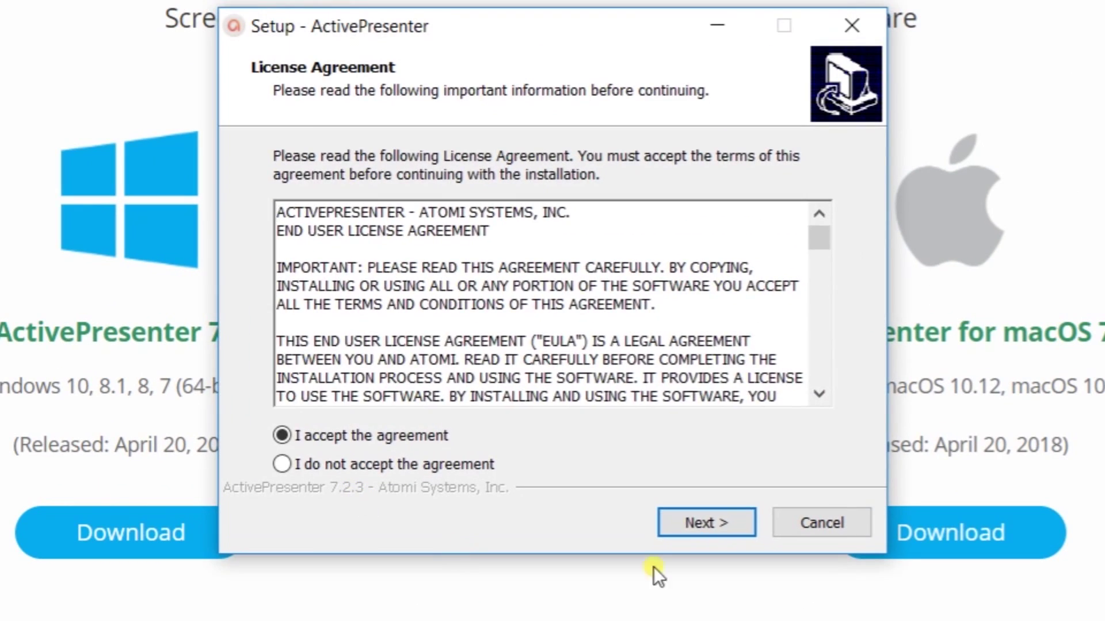
click(842, 453)
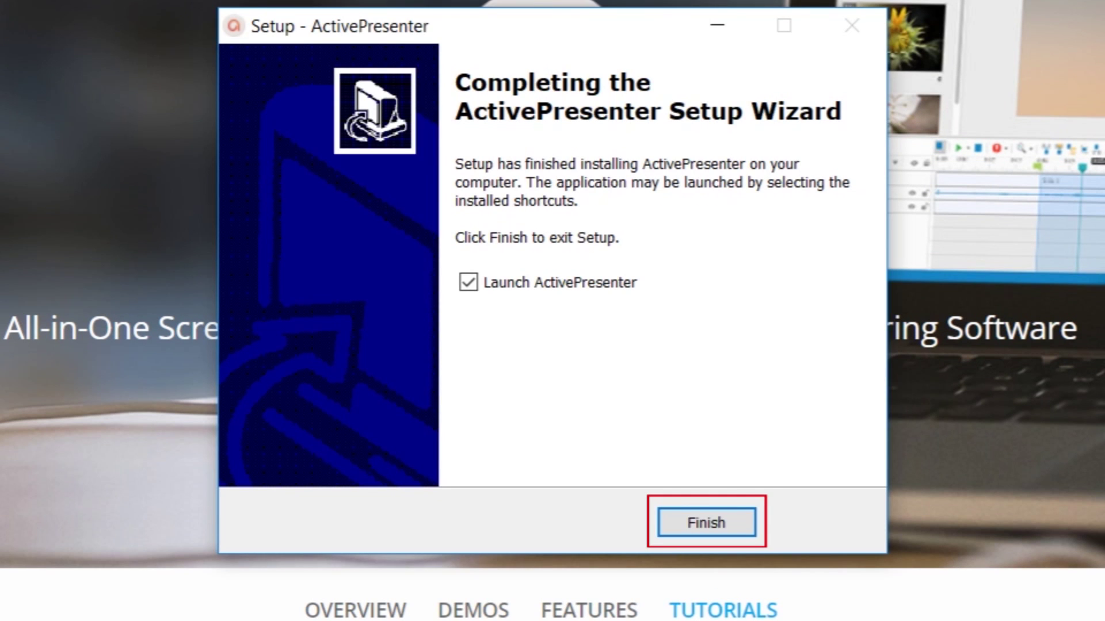
Step: Finish setup, launch ActivePresenter and choose Record Video on the start screen
click(729, 523)
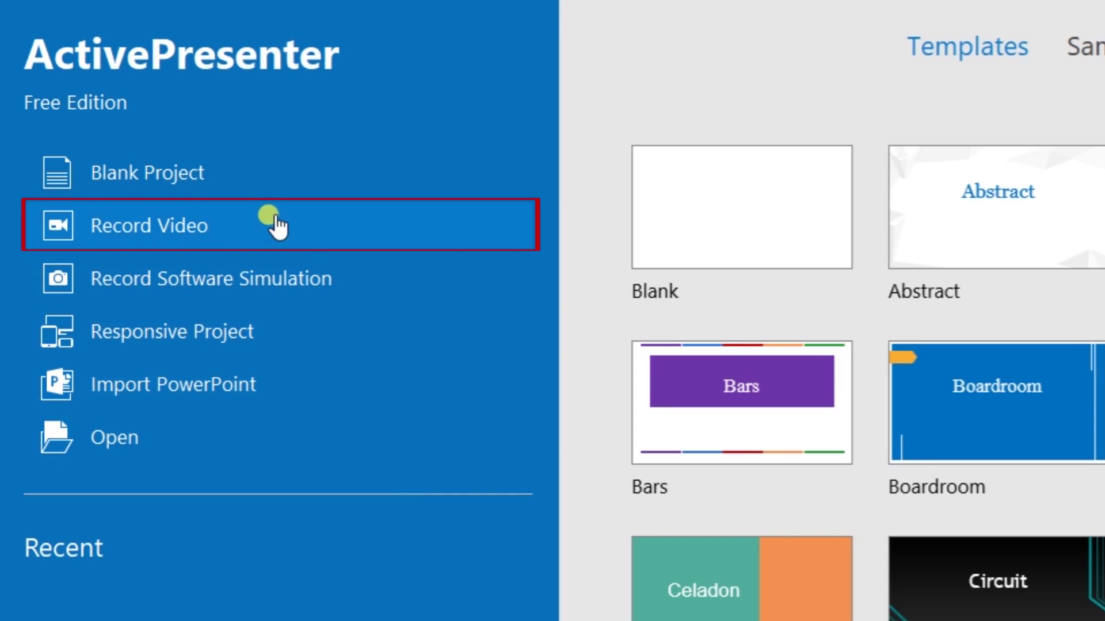
click(269, 214)
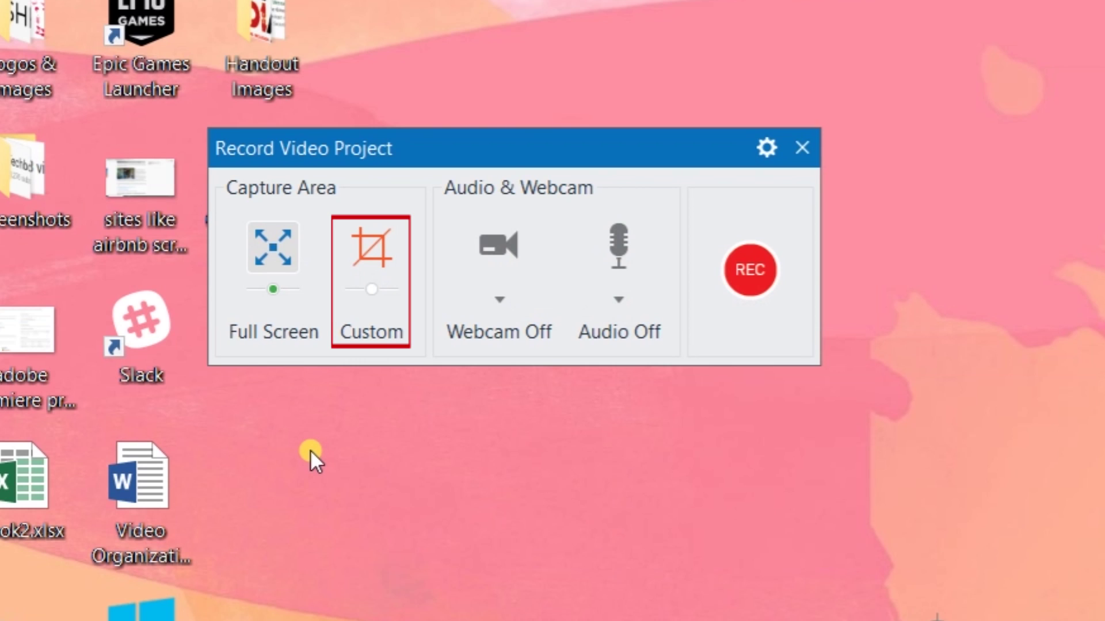
Step: Try a Custom capture area and resize its rectangle, then keep Full Screen
click(371, 250)
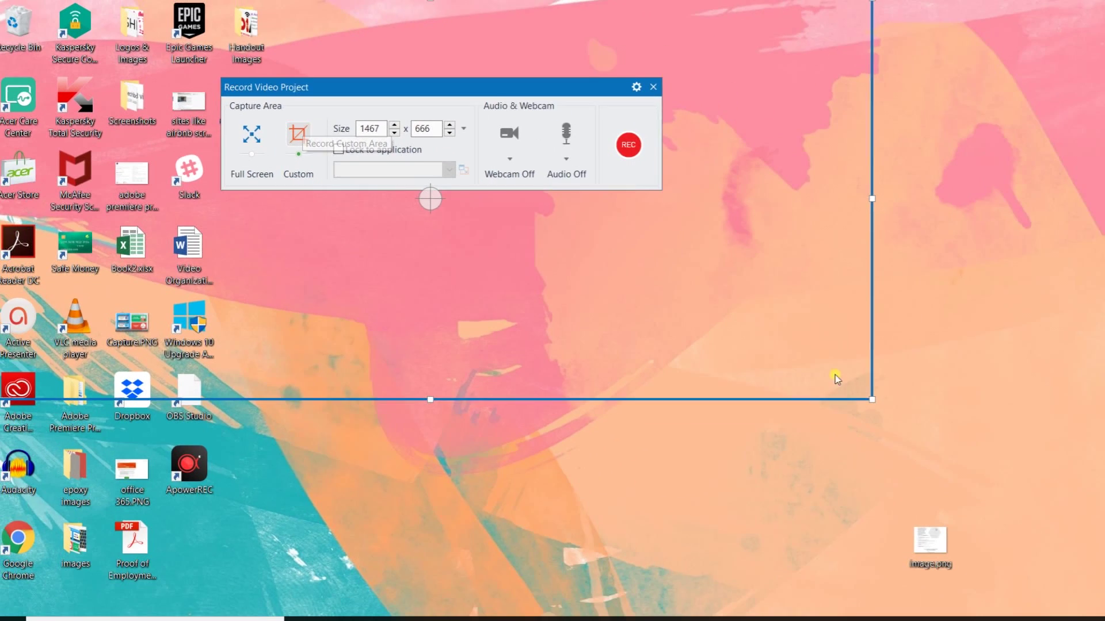
drag(853, 389, 677, 449)
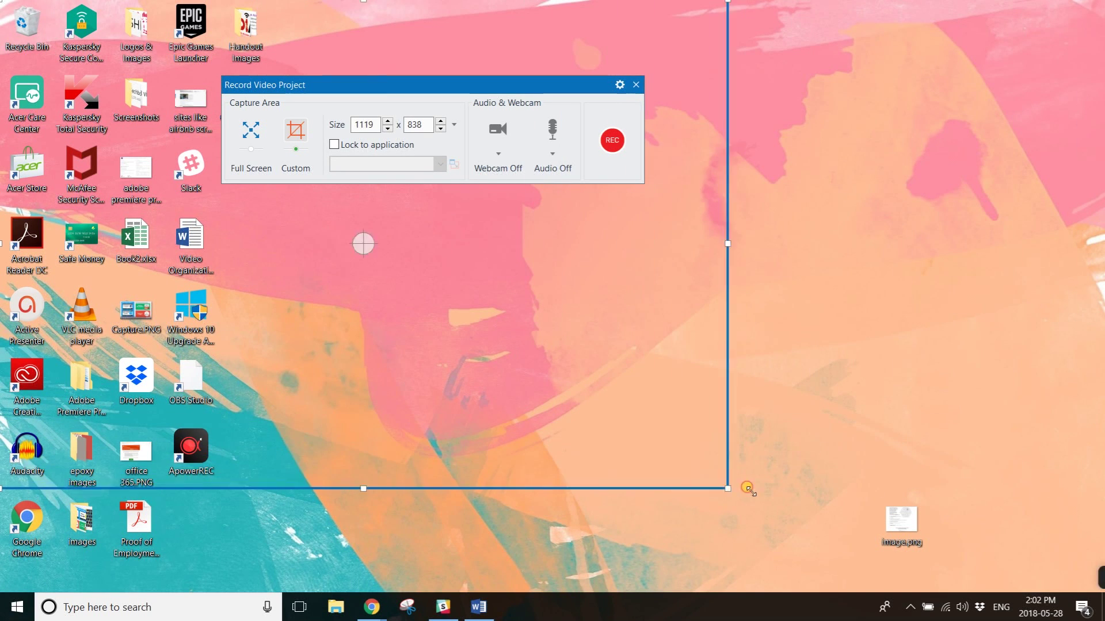
drag(678, 449, 893, 465)
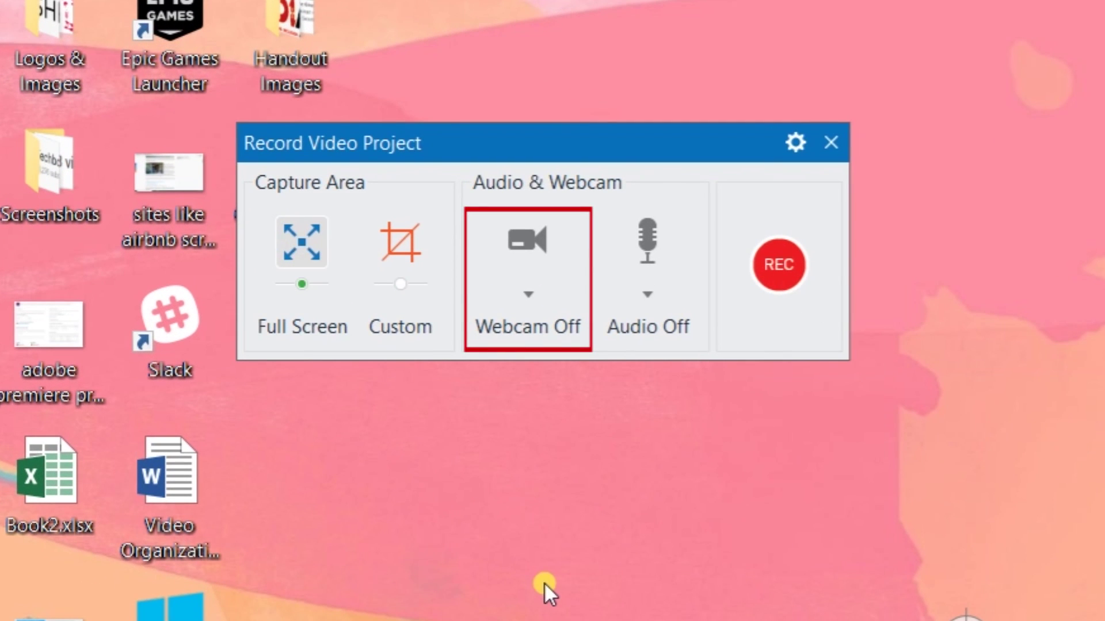
Step: Switch Webcam and Audio on, then start the full-screen recording
click(543, 238)
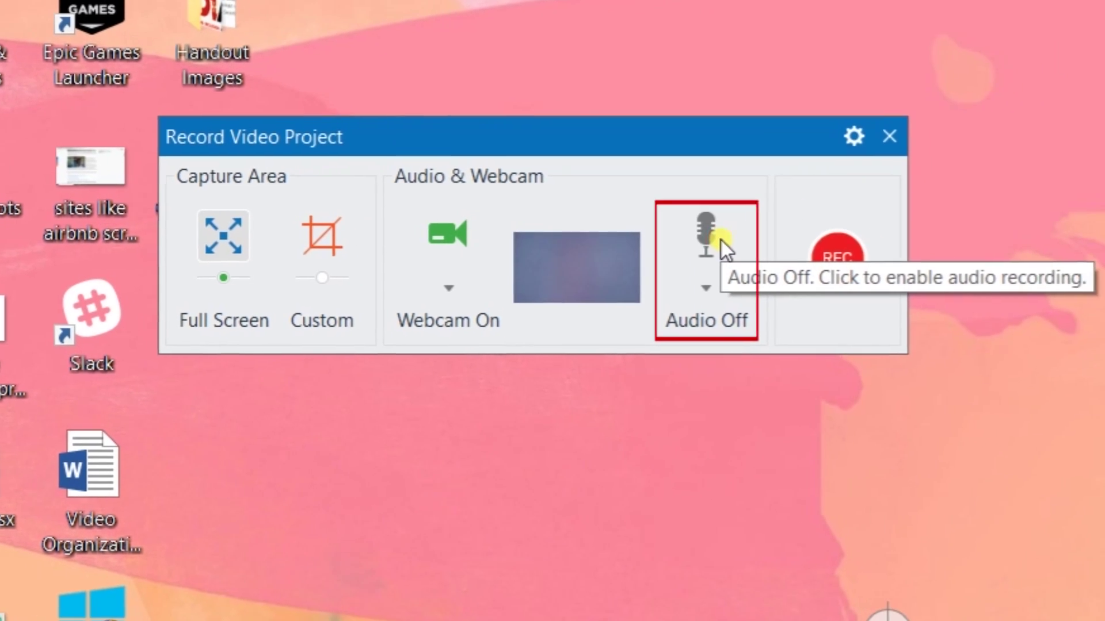
click(728, 241)
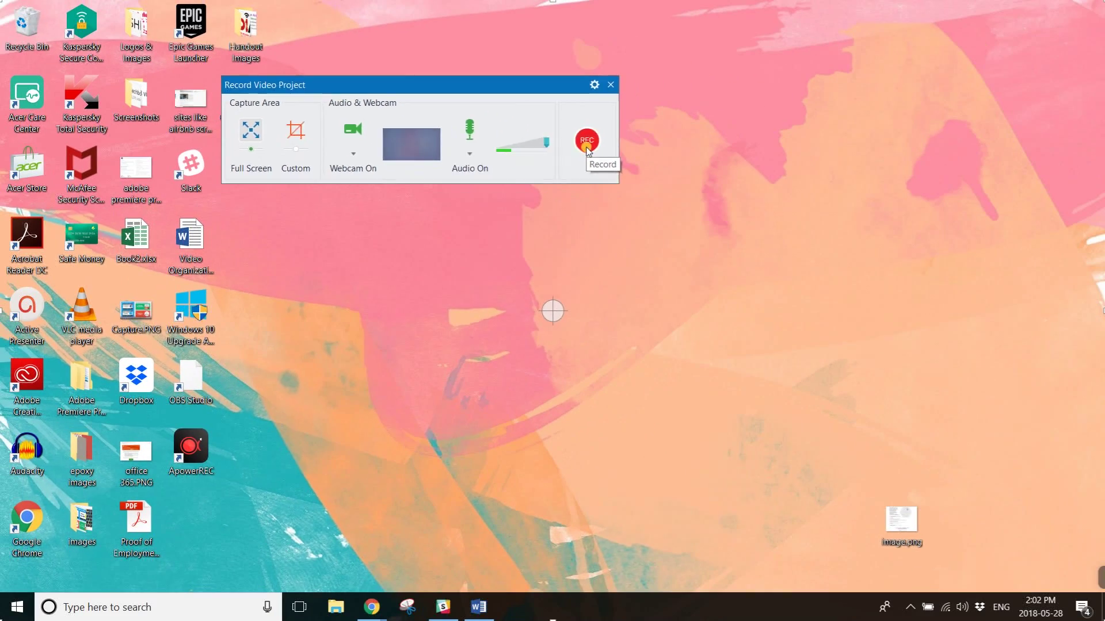
click(910, 275)
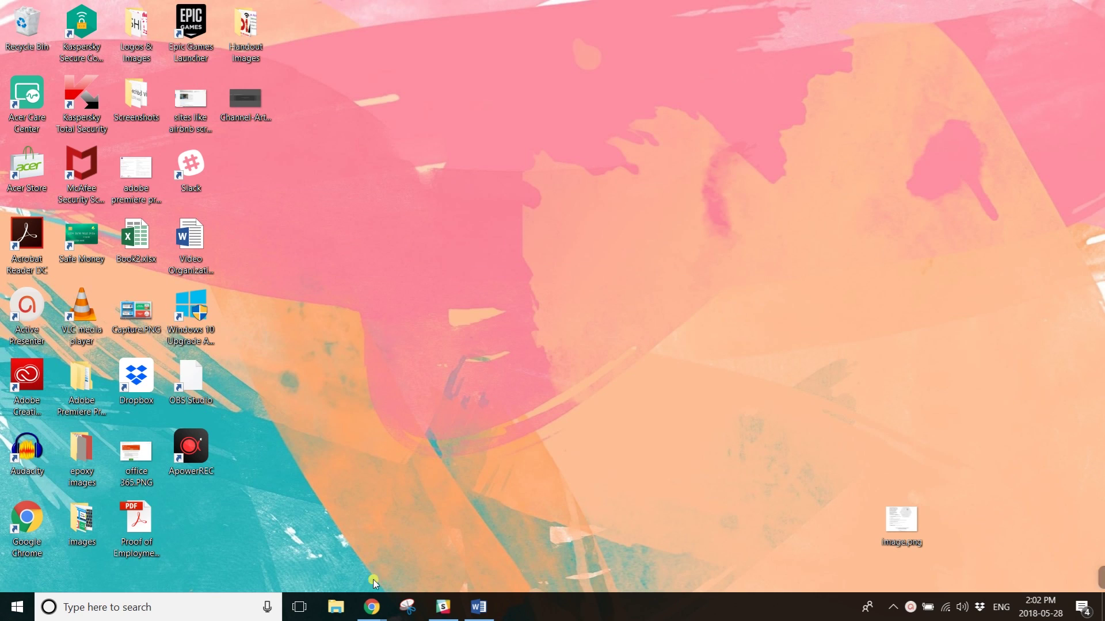
Step: Launch Notepad from Windows search, write the example line, then stop recording with Ctrl+End
right_click(366, 607)
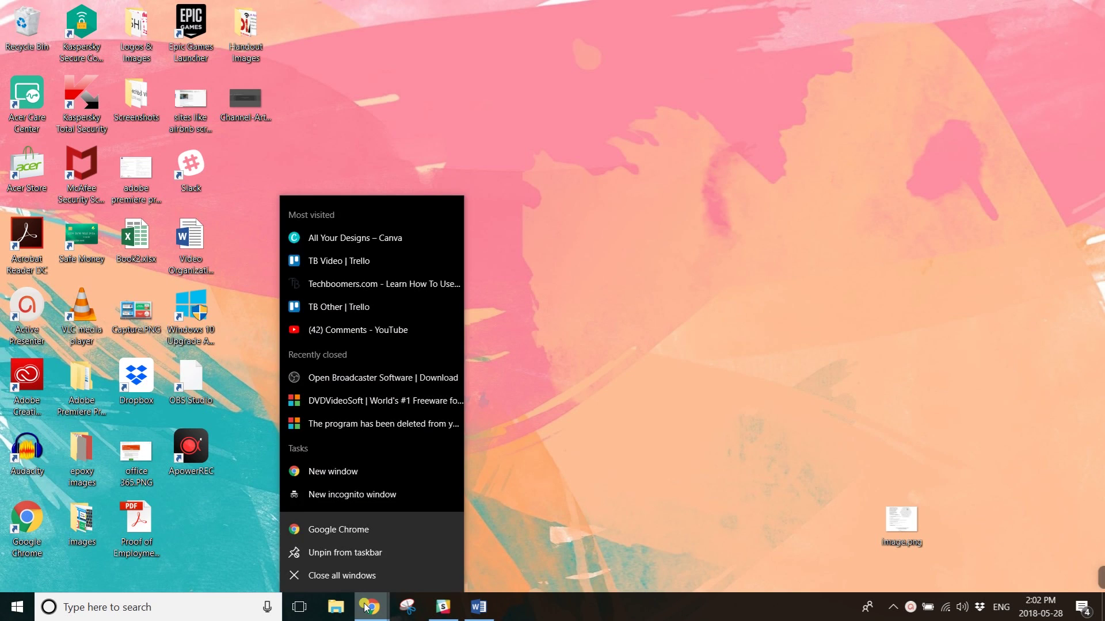
click(529, 382)
click(17, 607)
text(note)
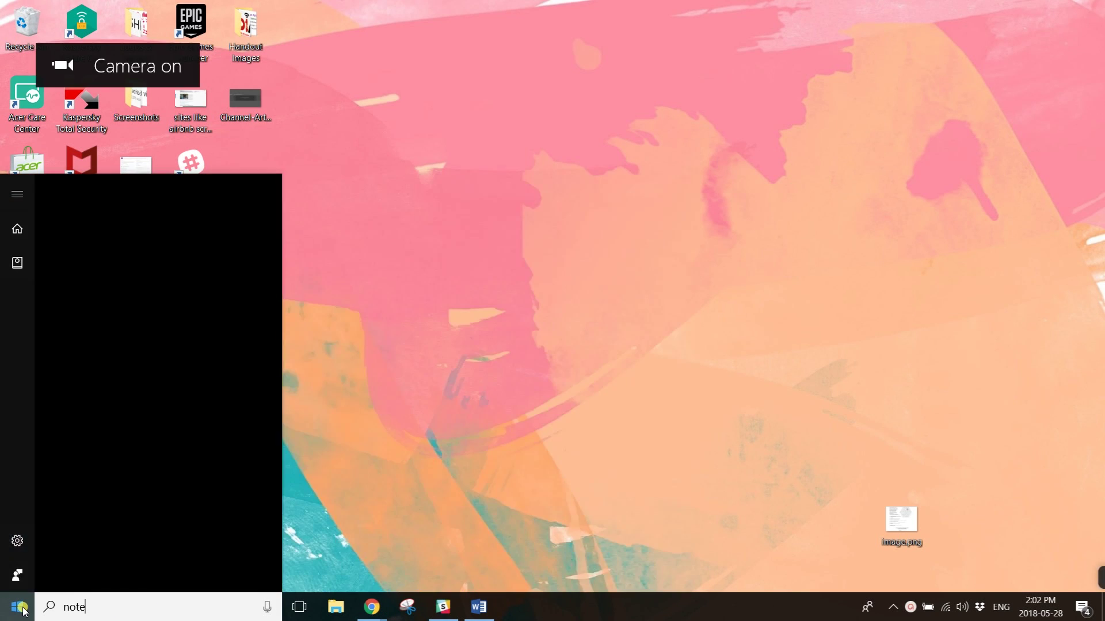
key(Return)
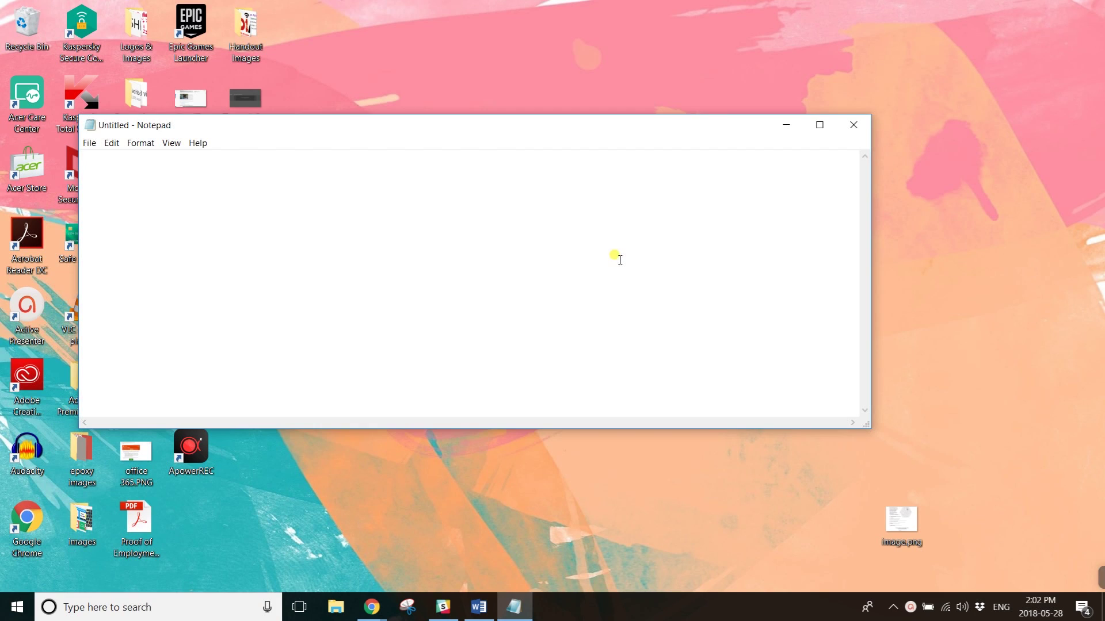
text(Example screen recording action.)
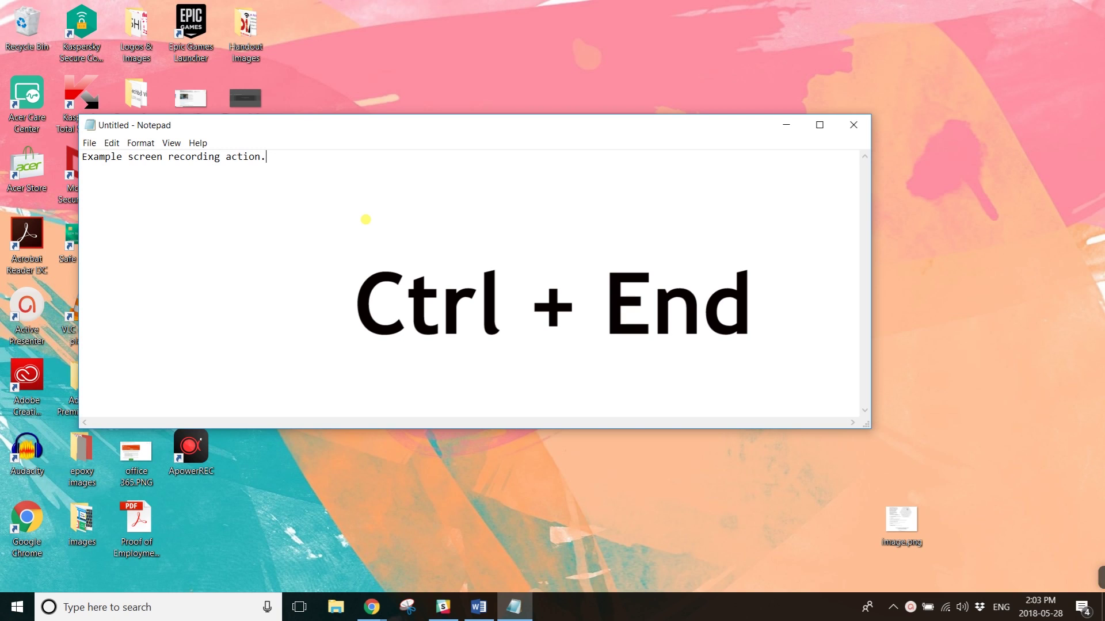
key(ctrl+End)
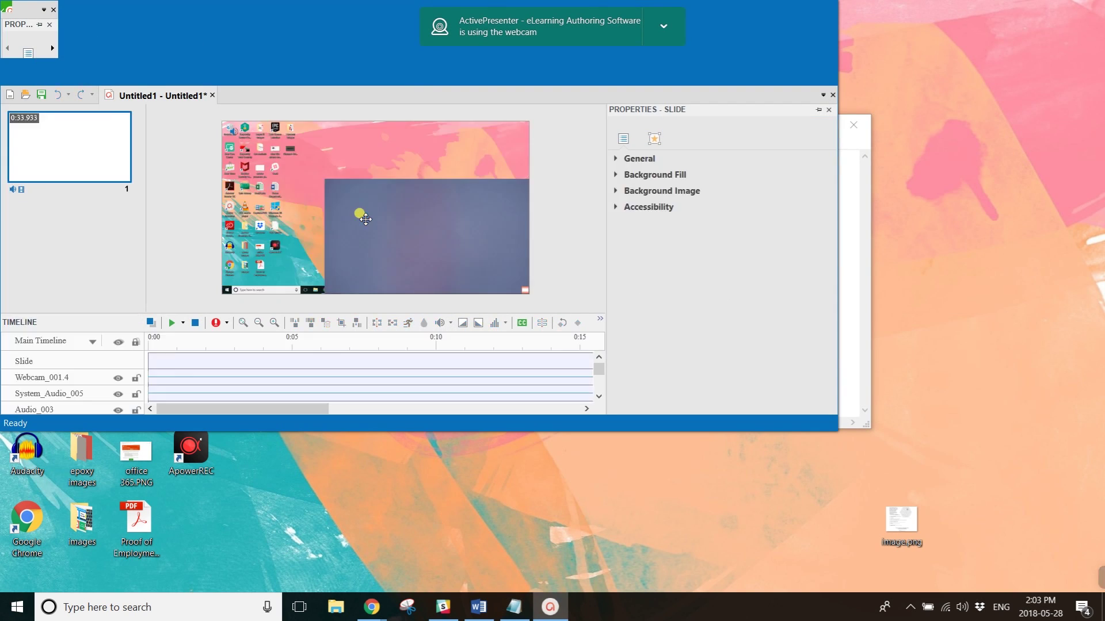
Step: Maximize the project window and play back the captured recording
click(803, 13)
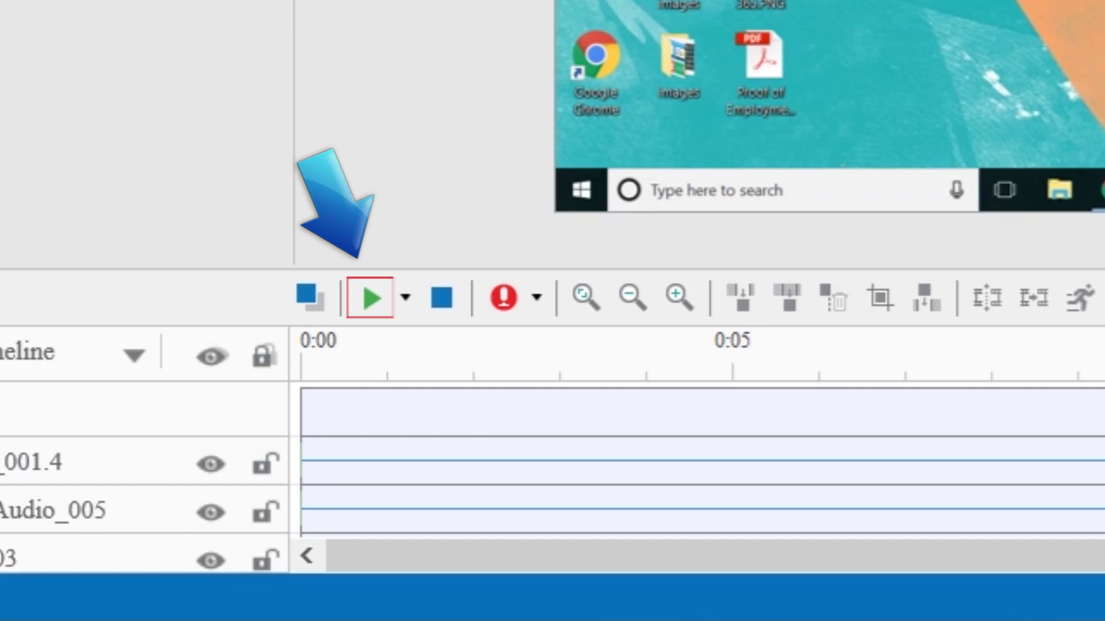
click(363, 296)
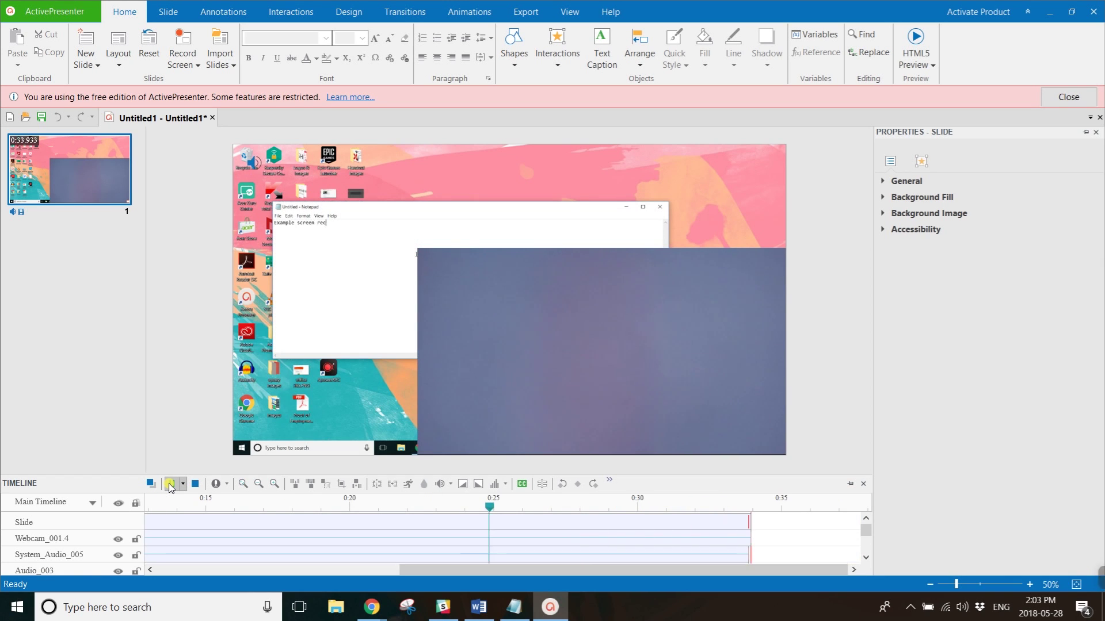
click(541, 370)
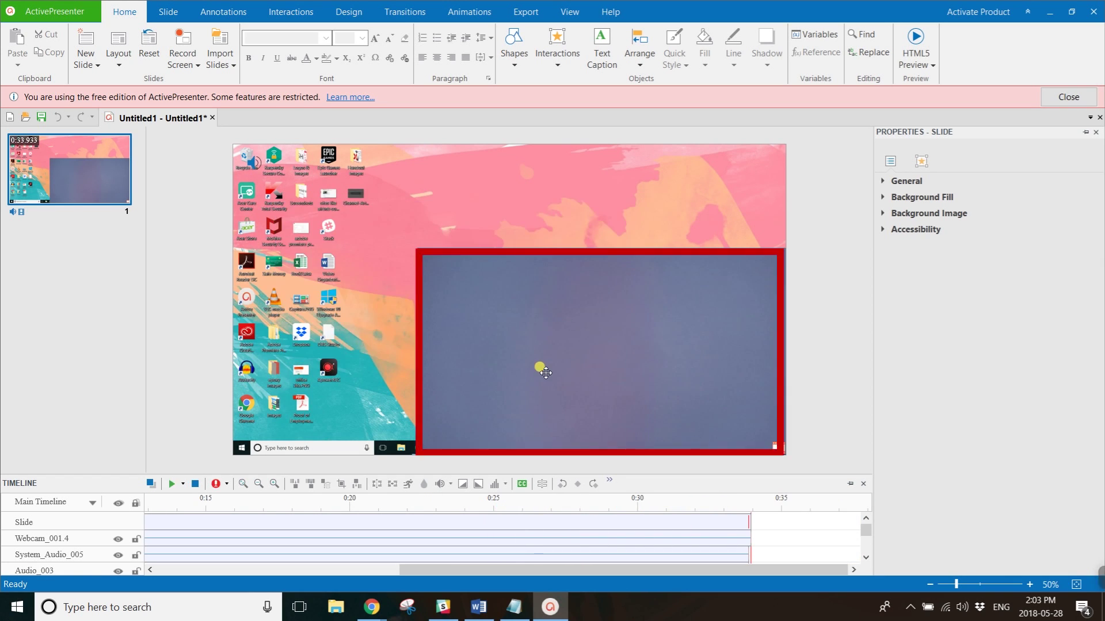
Step: Shrink the webcam video and drag it into the slide's top-right corner
click(516, 319)
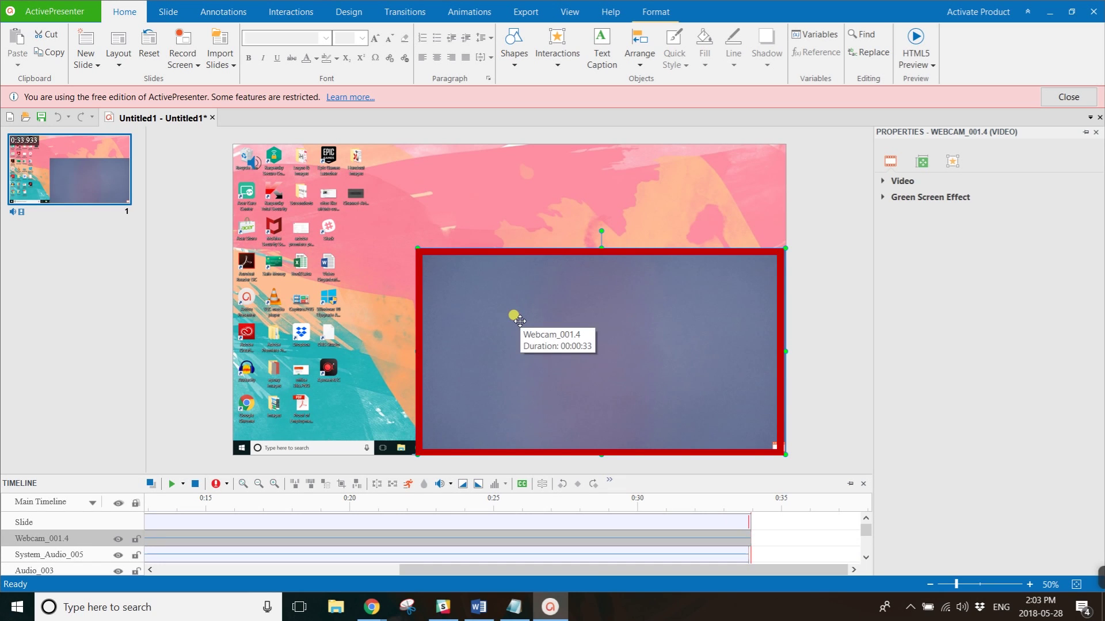
mouse_move(519, 319)
mouse_down()
mouse_move(739, 442)
mouse_move(741, 199)
mouse_up()
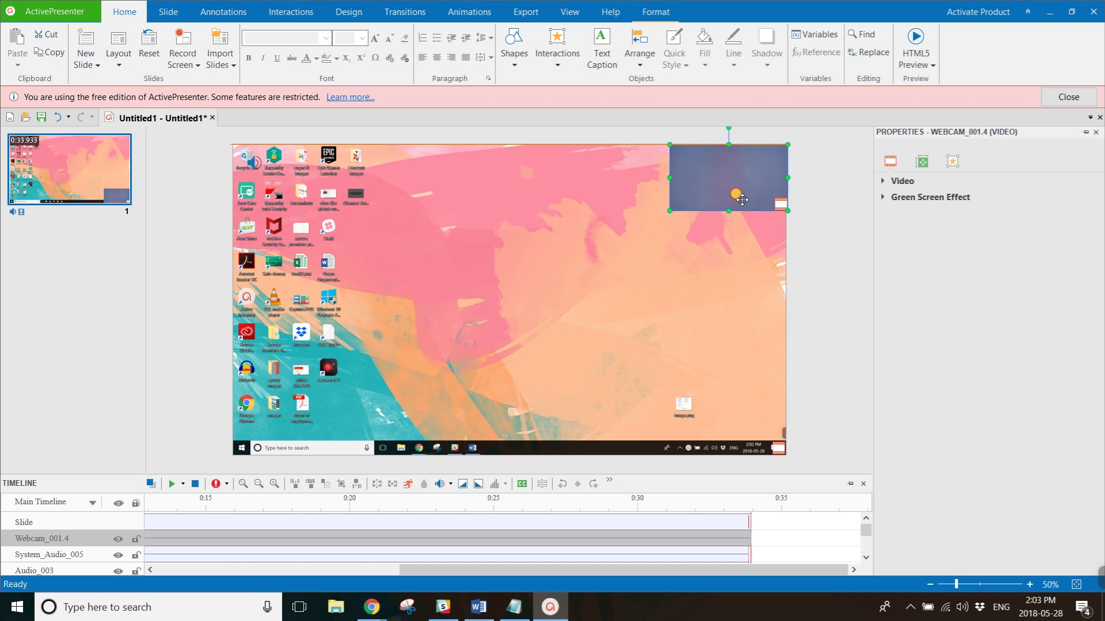
click(589, 136)
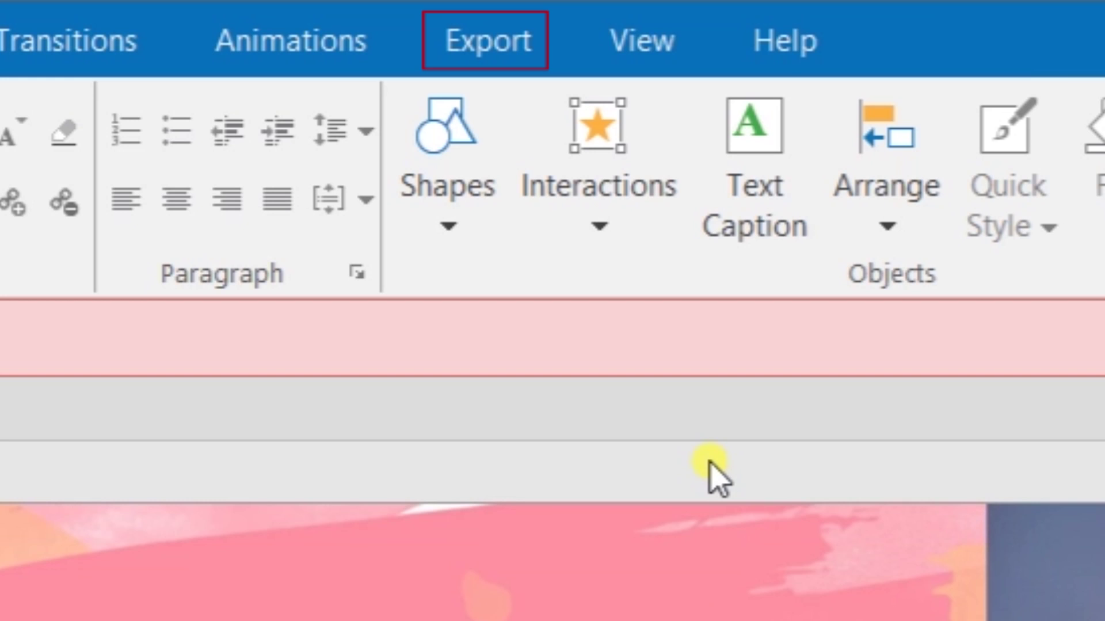
Step: Export the video as 'example screen recording.mp4' in Downloads, then open that folder
click(516, 42)
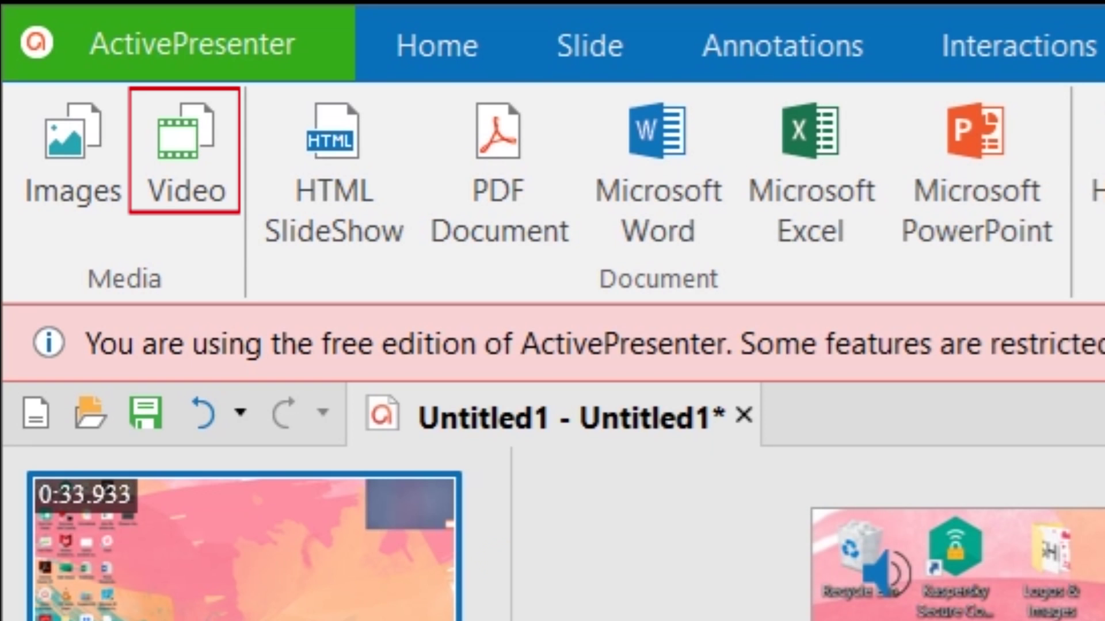
click(161, 178)
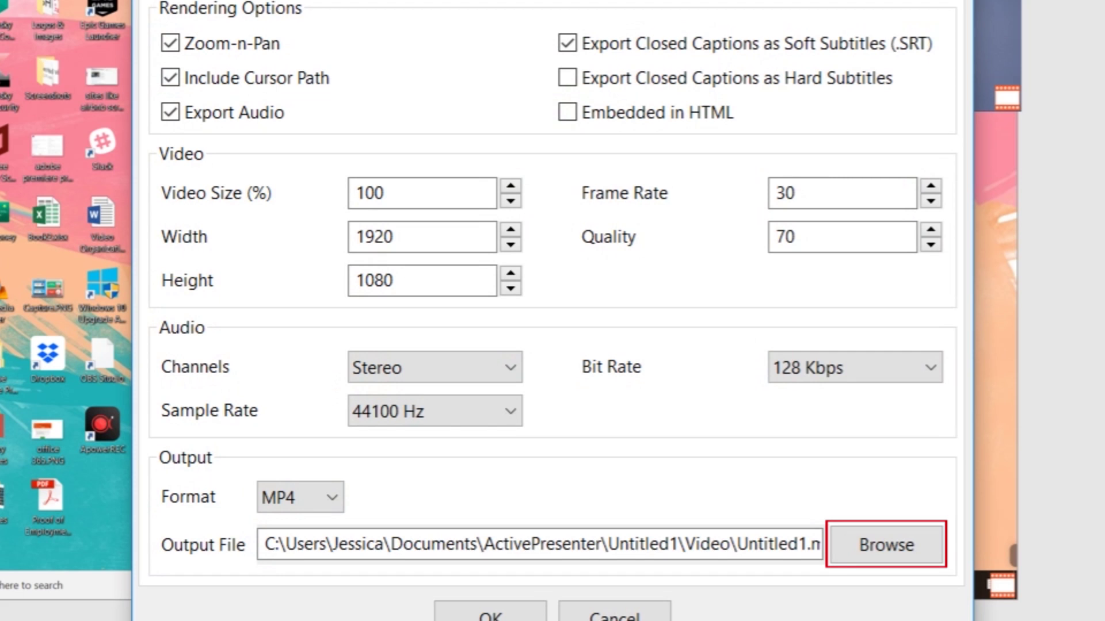
click(903, 549)
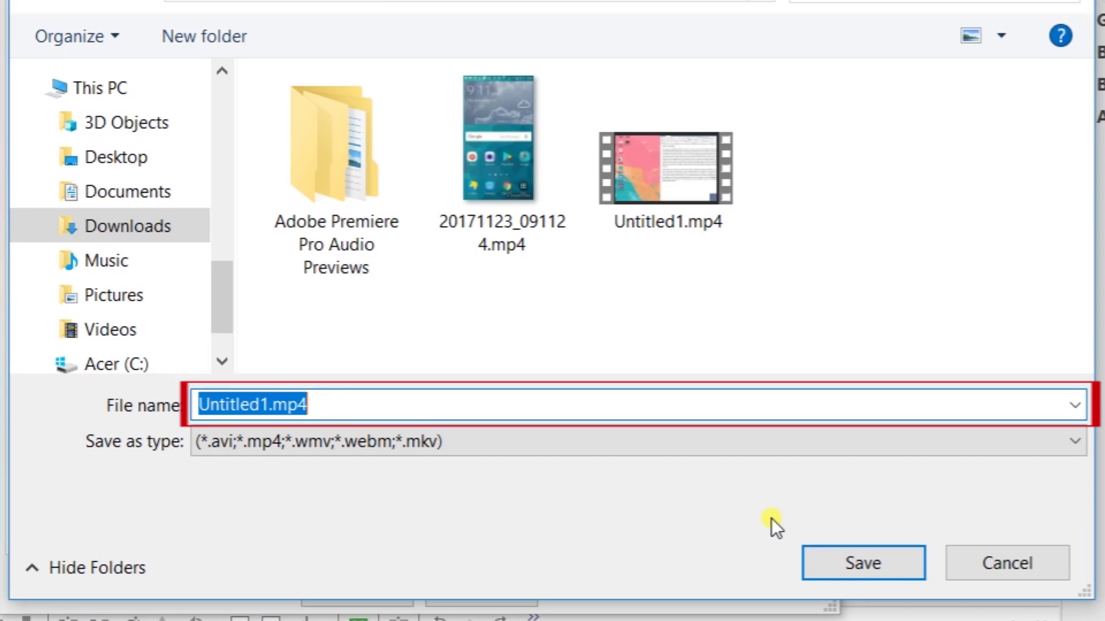
click(269, 405)
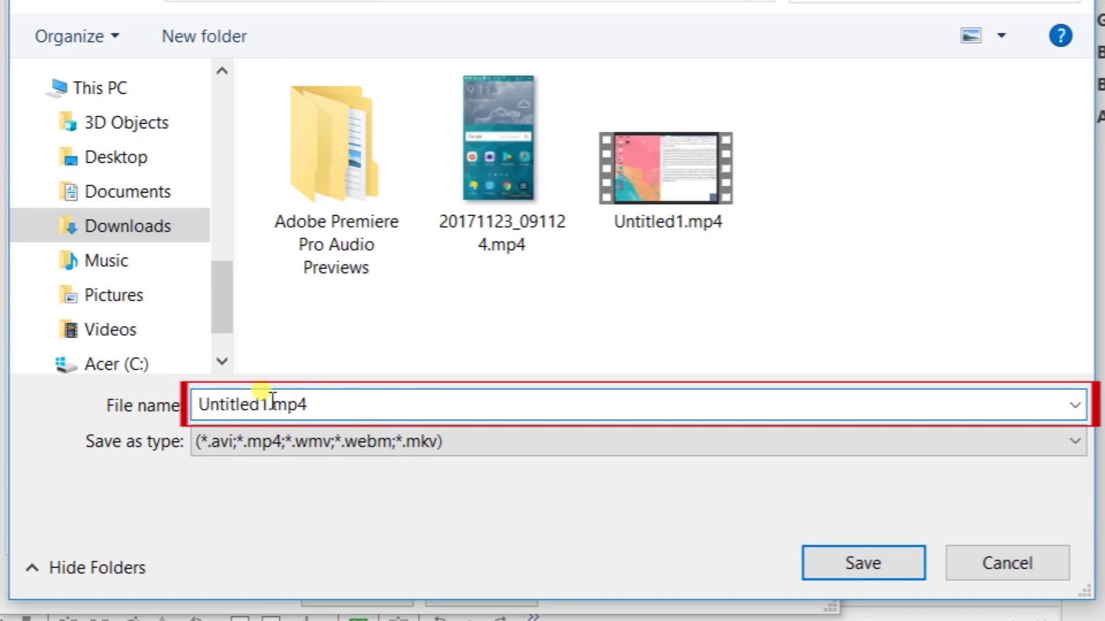
drag(270, 405, 160, 410)
text(example scre)
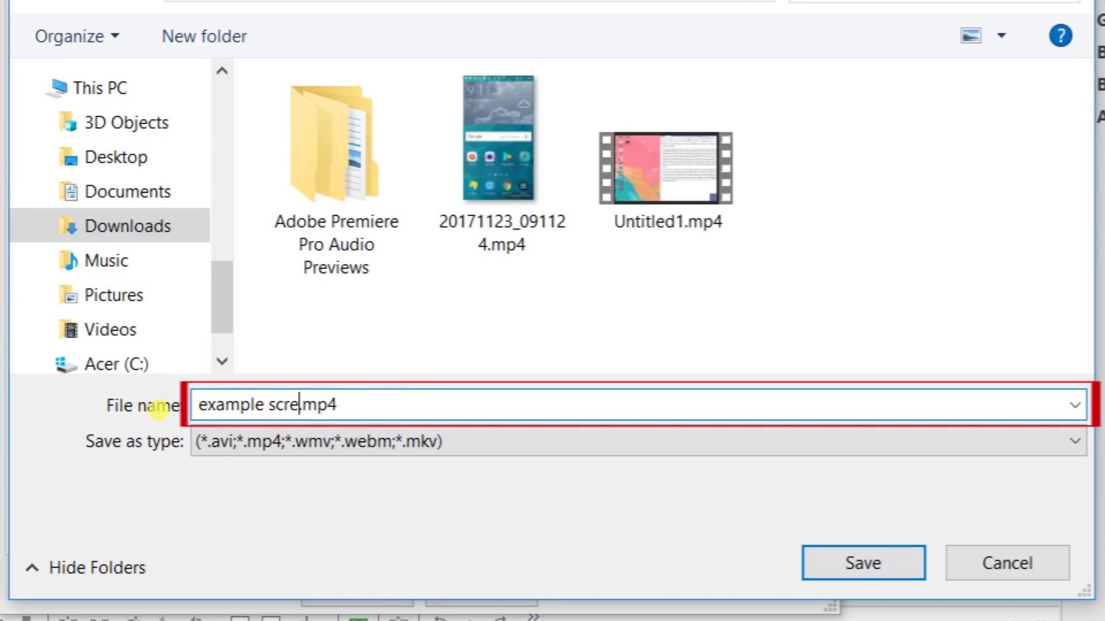
text(en recording)
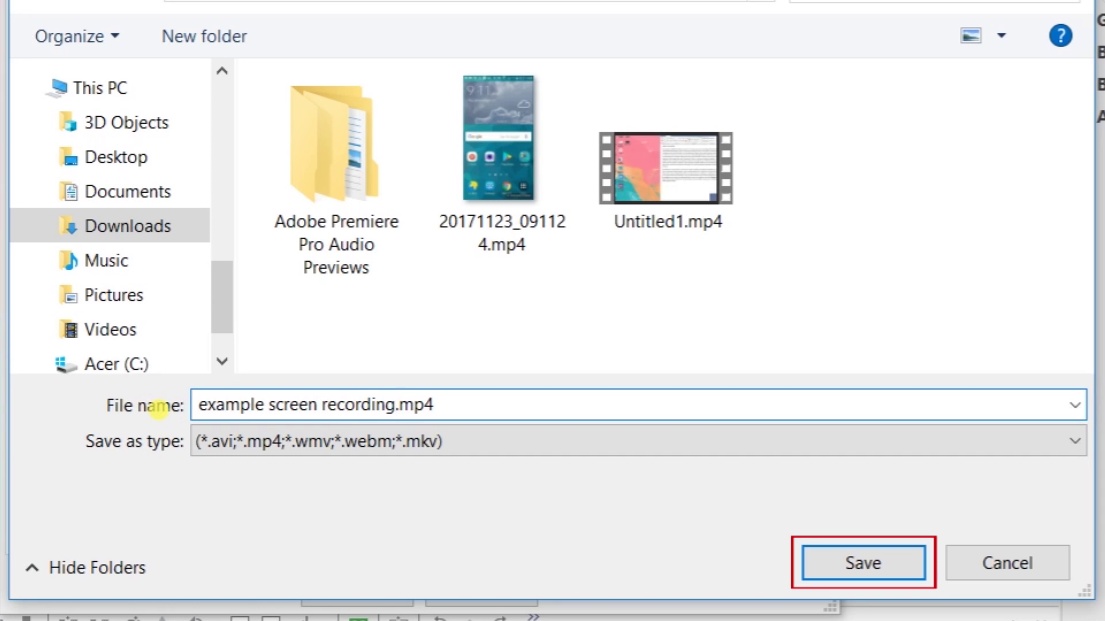
click(904, 569)
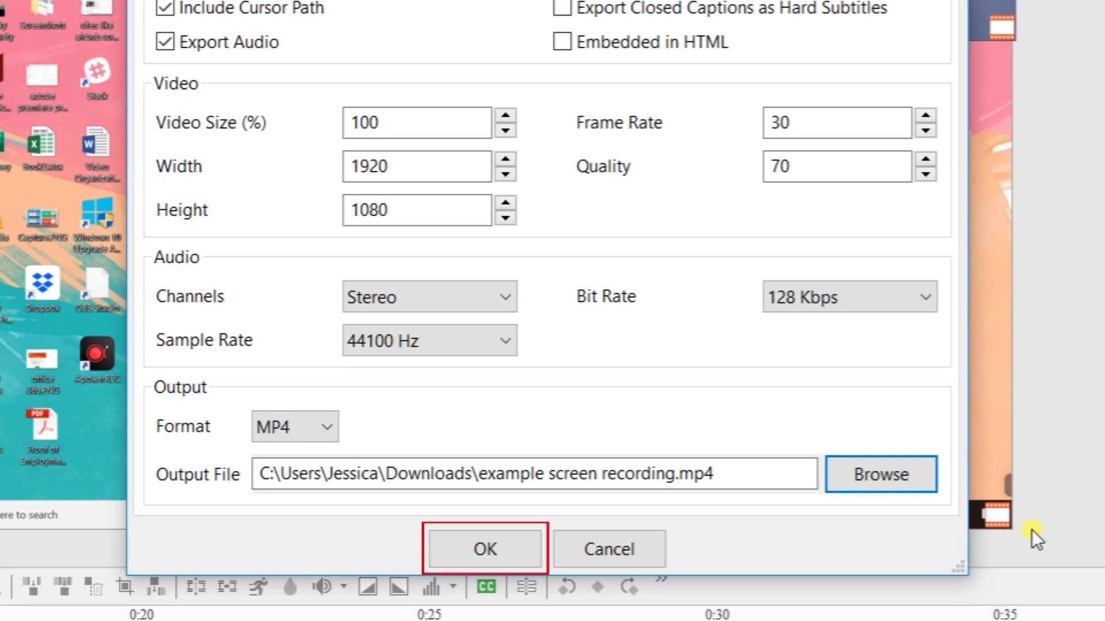
click(475, 553)
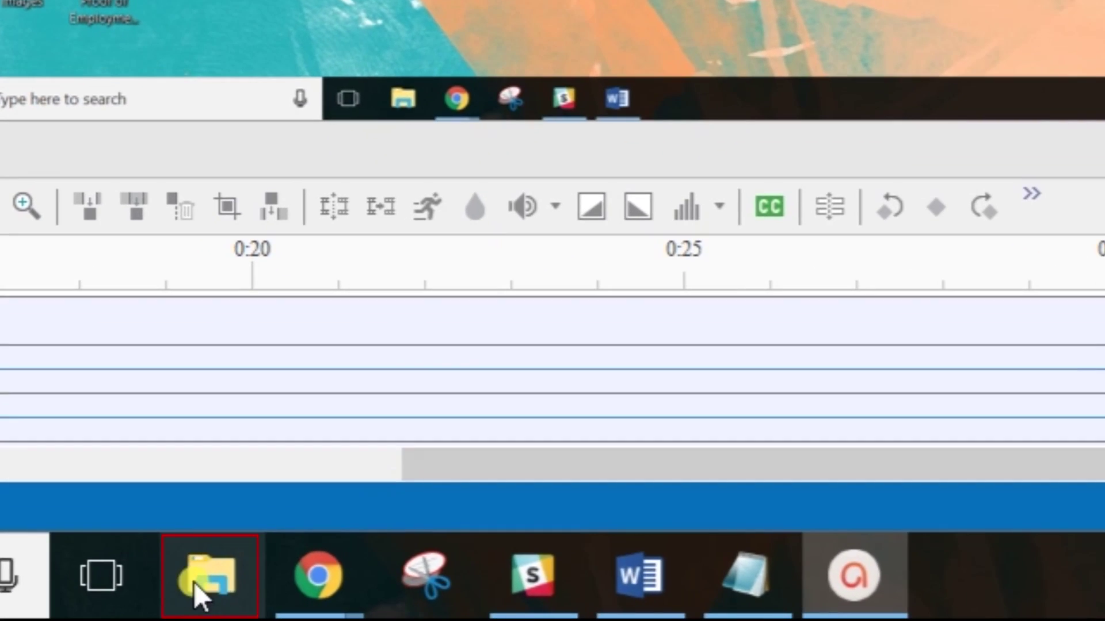
click(194, 582)
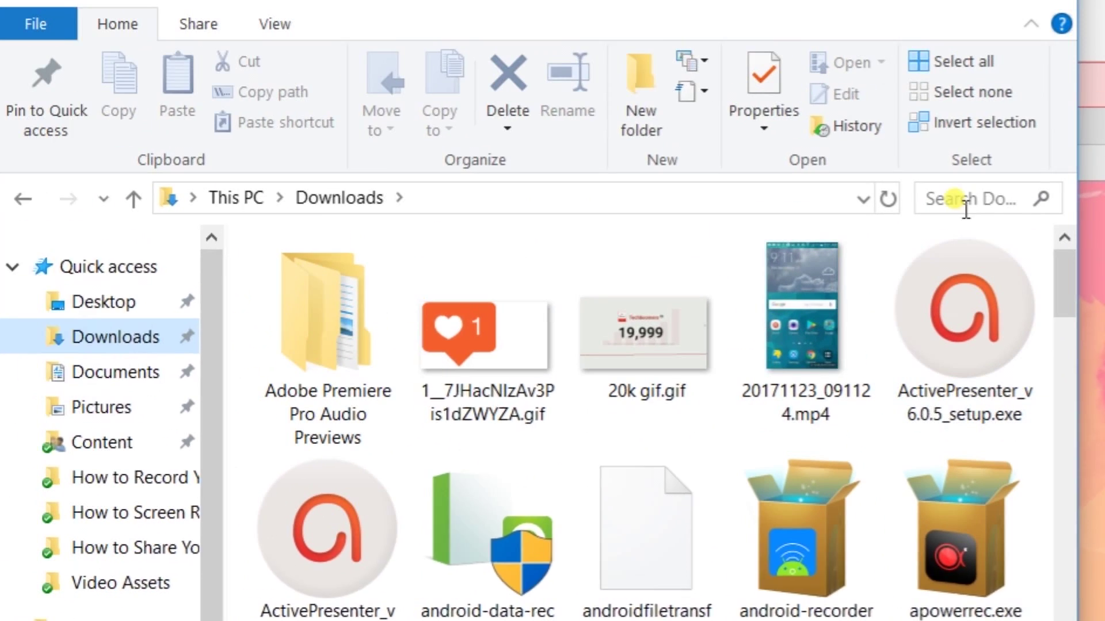
Step: Search the Downloads folder for 'example' to list the exported MP4
click(966, 200)
text(example)
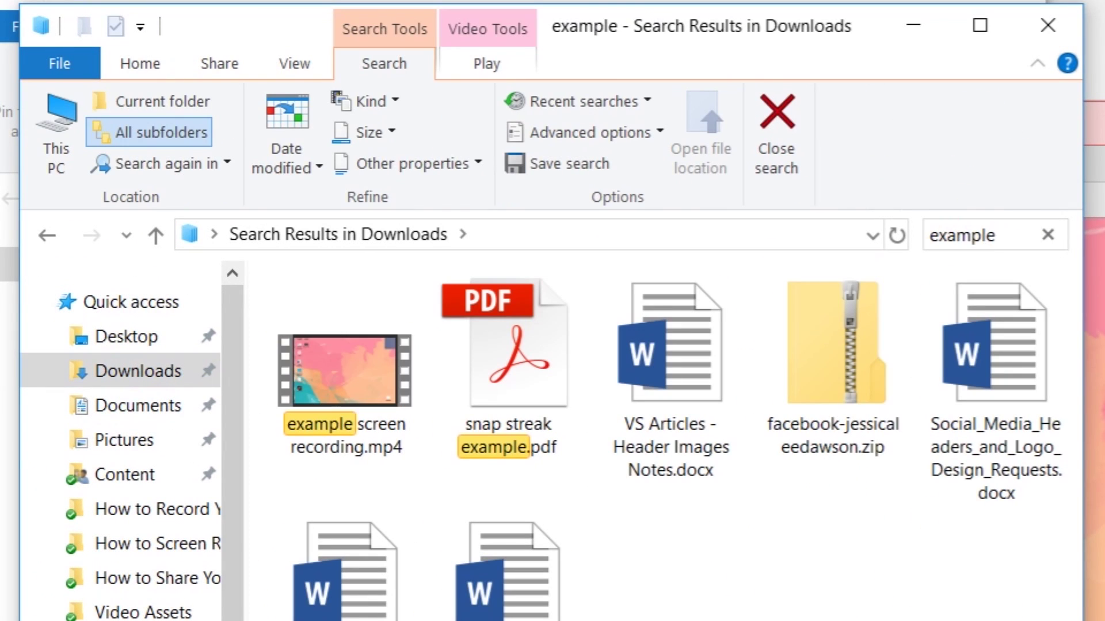
key(Return)
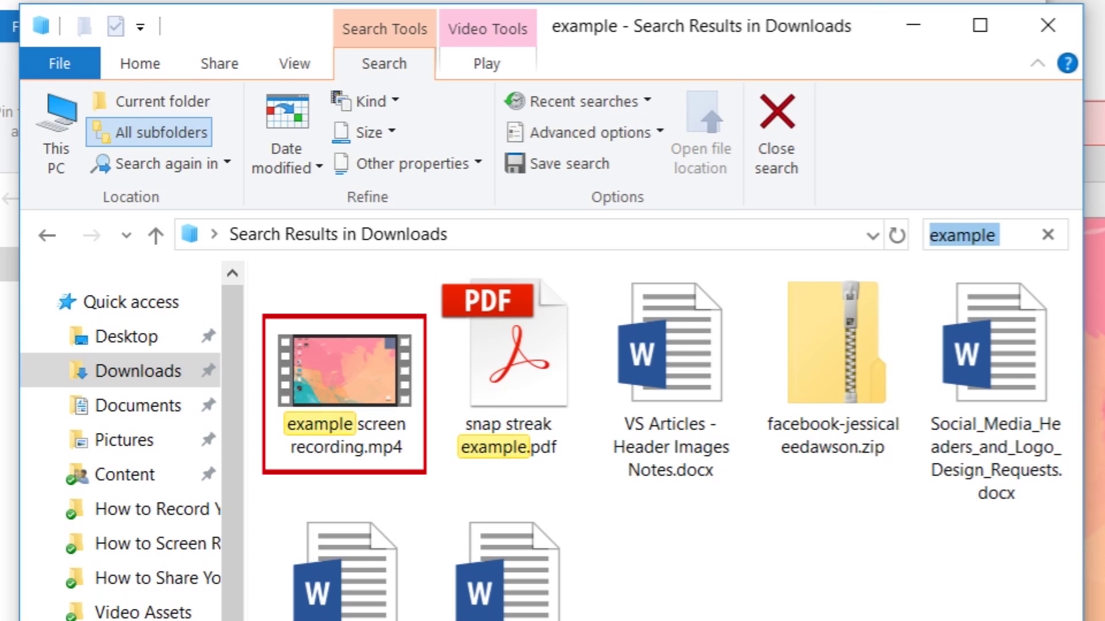